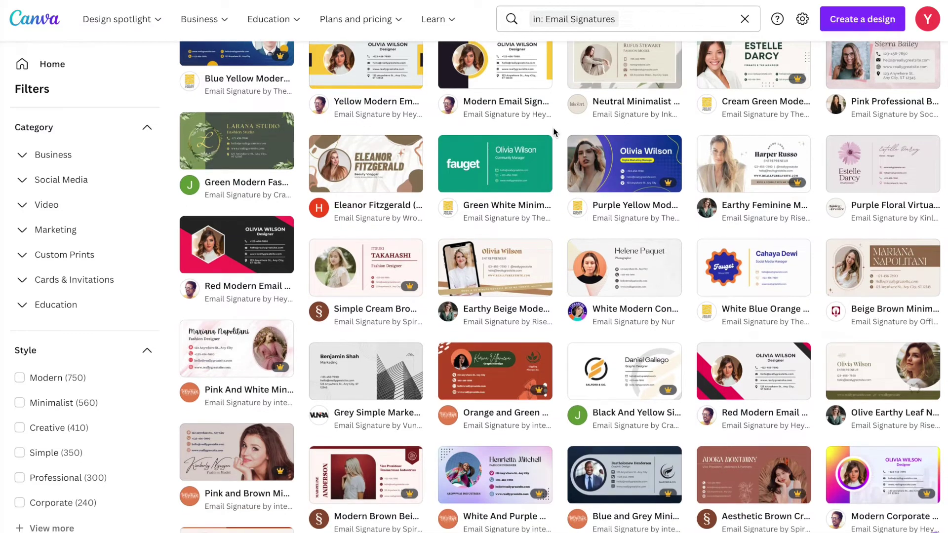
- Scroll the Email Signatures results and open the Gradient Style Email Signature template preview
scroll(554, 131, down, 1)
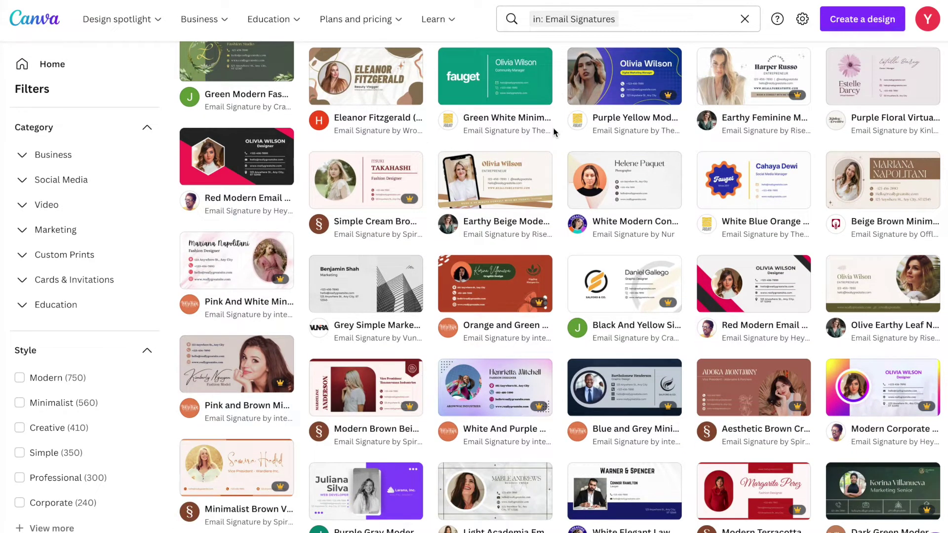
scroll(554, 132, down, 1)
scroll(554, 132, down, 4)
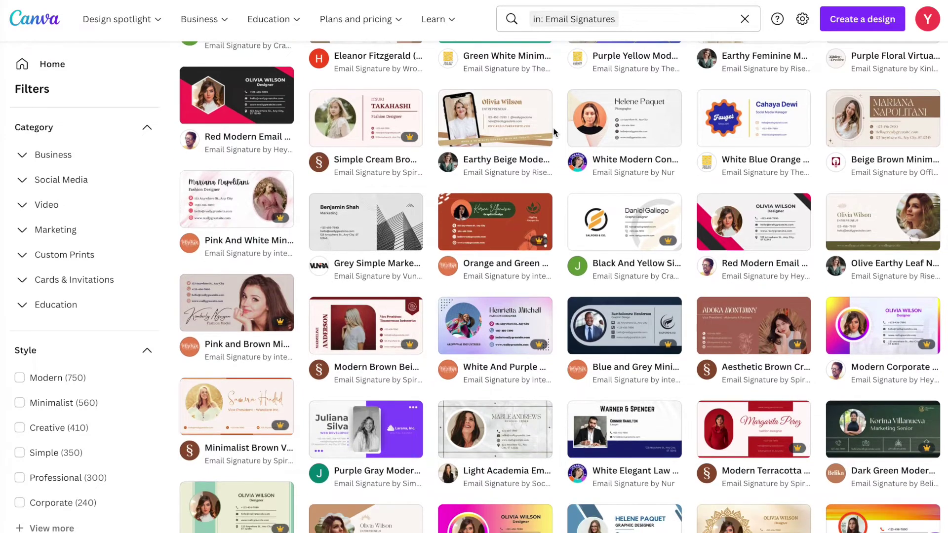
scroll(554, 132, down, 1)
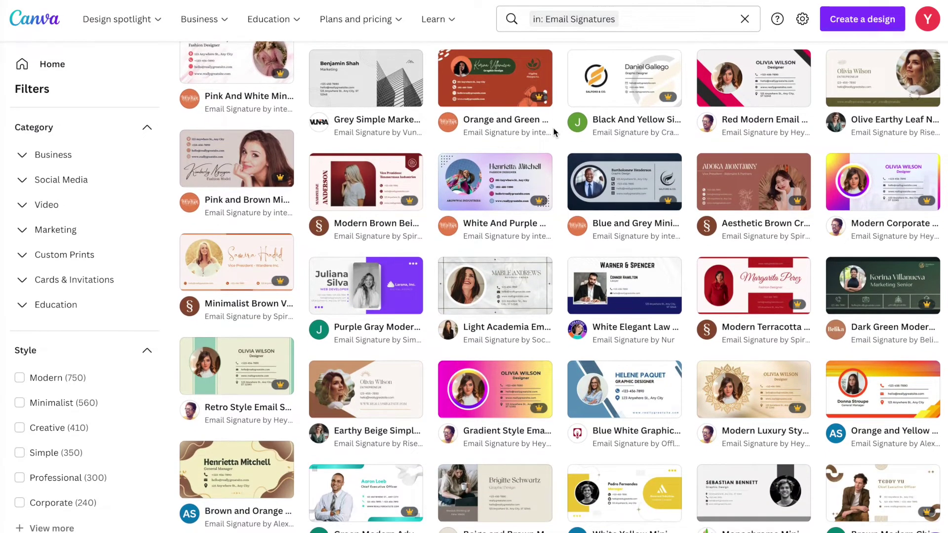
scroll(555, 132, down, 4)
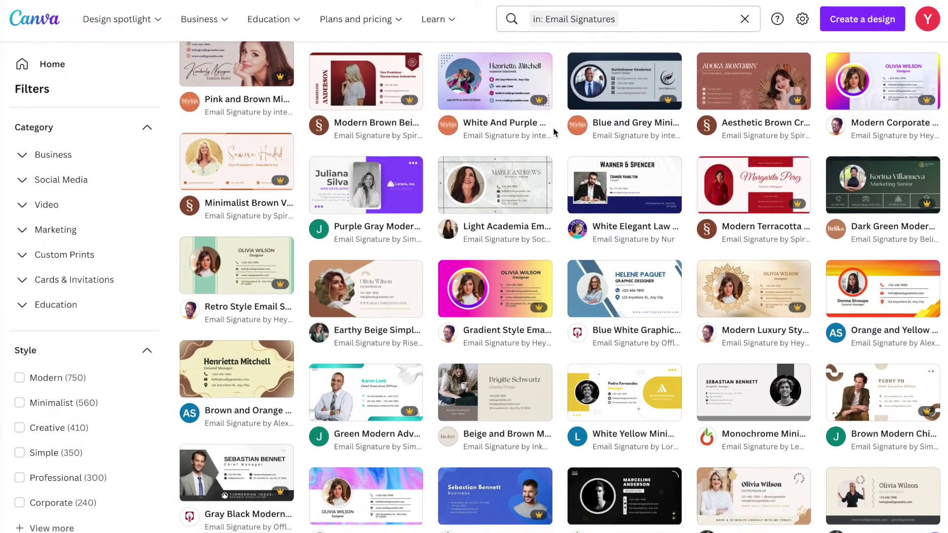
click(494, 274)
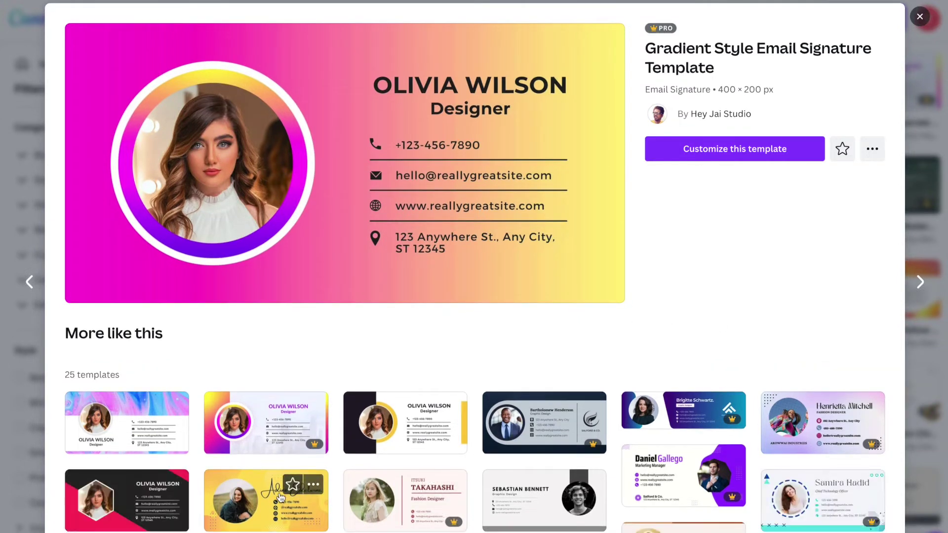
- Preview the yellow Orange Gradient signature template from More like this and start customizing it
scroll(280, 496, down, 1)
scroll(280, 497, down, 3)
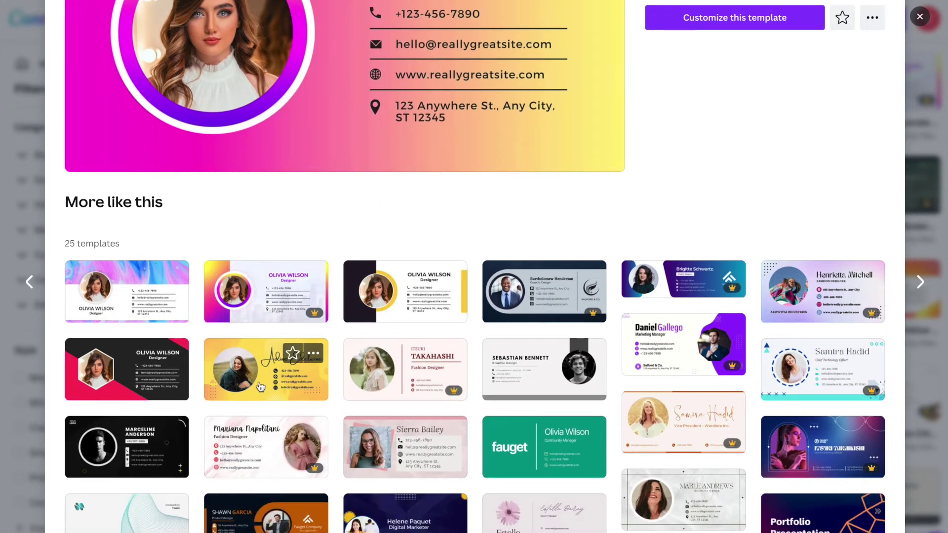
click(261, 386)
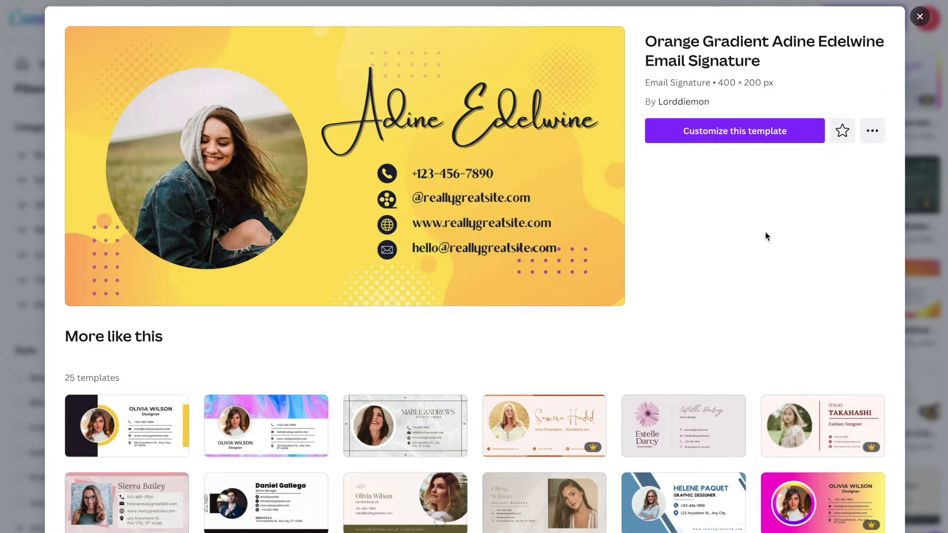
click(728, 137)
- Open the Orange Gradient template in the editor and type the owner's full name over the sample name
click(739, 137)
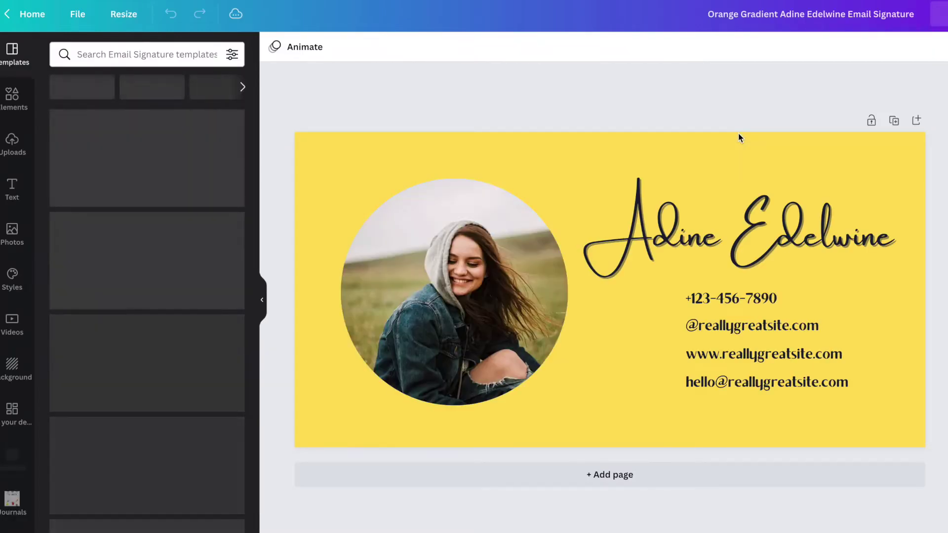
click(689, 233)
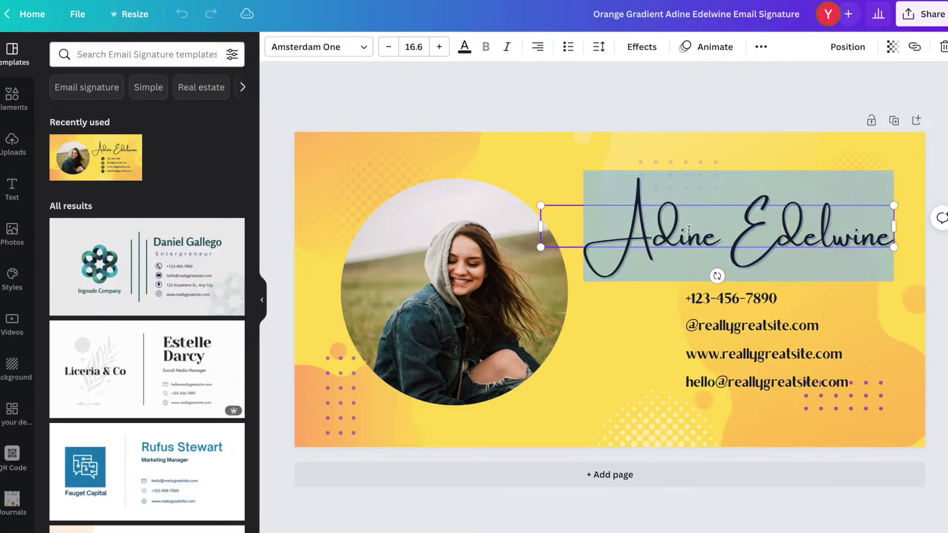
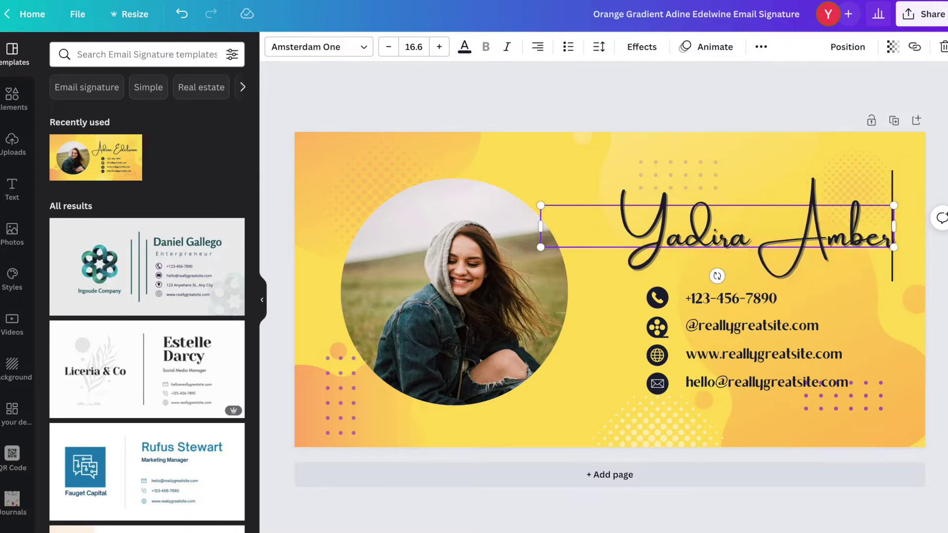
- Replace the sample handle line with the club's social-media handle, removing the .com ending
double_click(710, 327)
drag(698, 327, 788, 328)
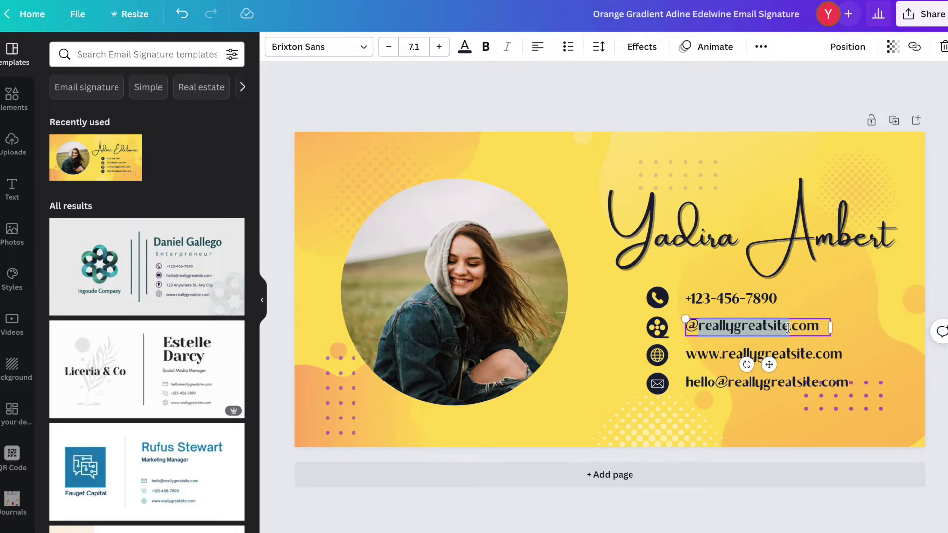
text(cal)
key(BackSpace)
key(BackSpace)
text(lu)
text(bdelasd)
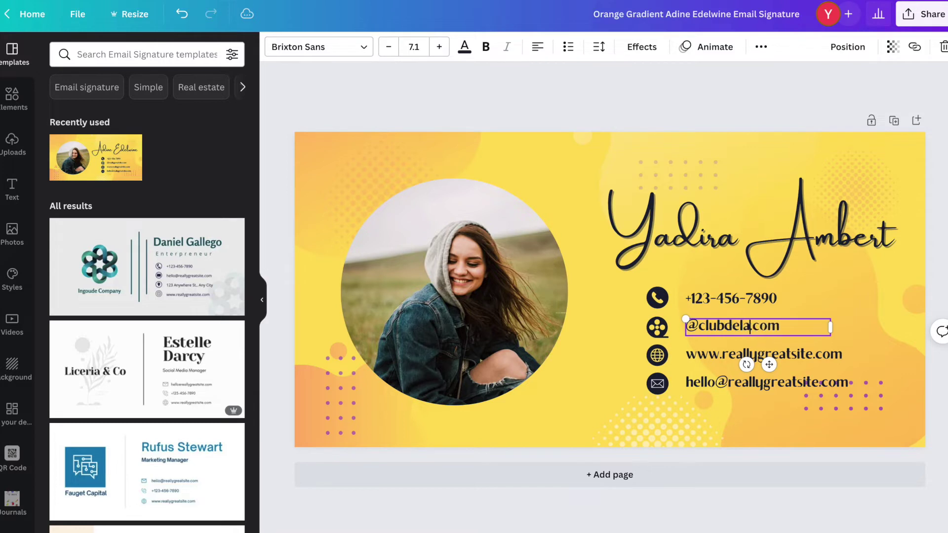
text(iosa)
key(BackSpace)
key(BackSpace)
key(BackSpace)
text(osas)
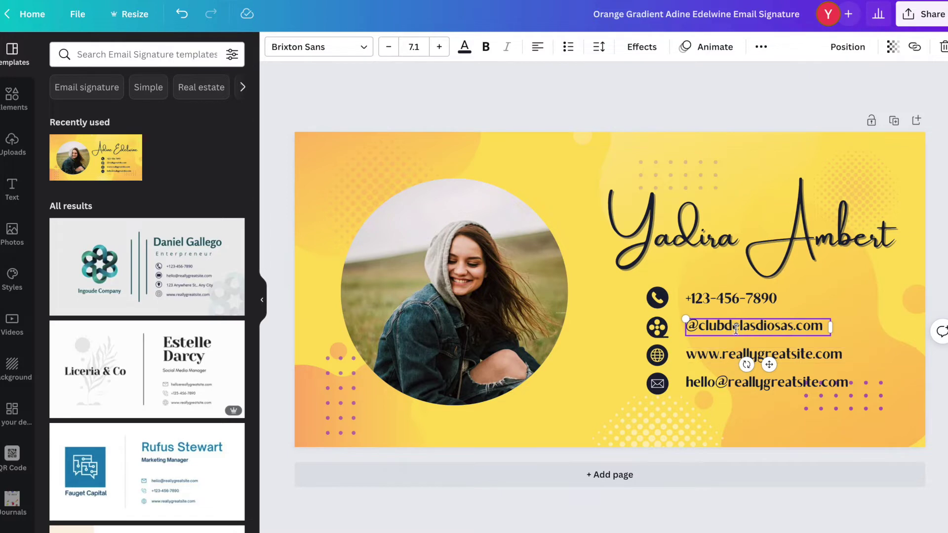
drag(794, 326, 819, 325)
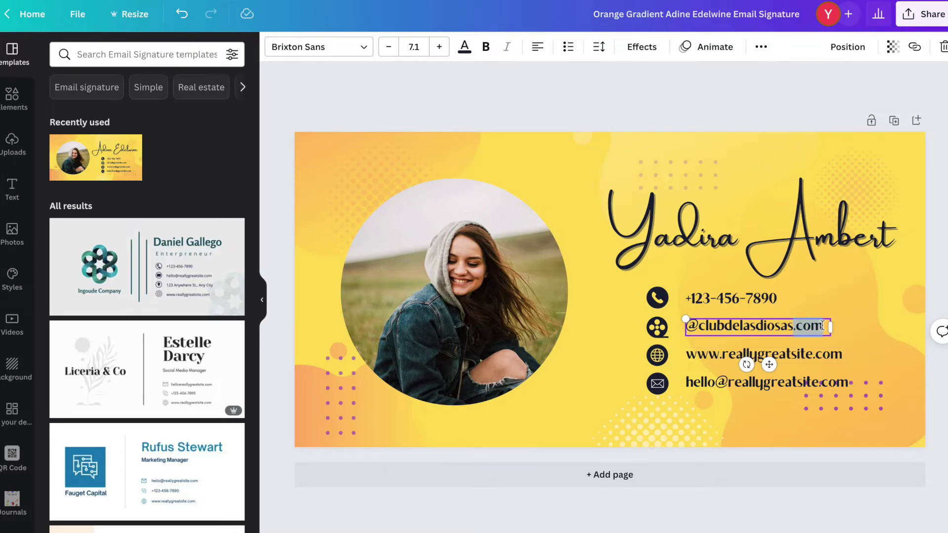
key(BackSpace)
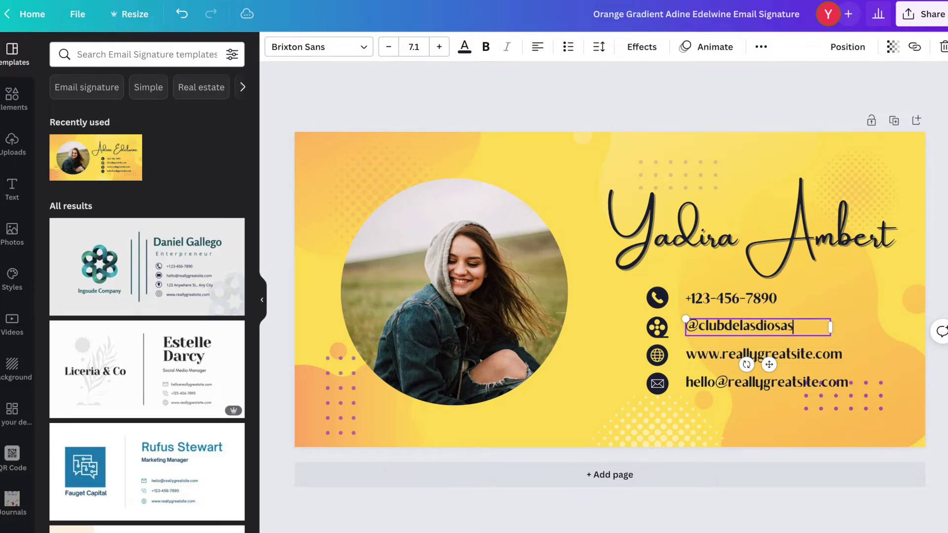
- Replace the domain in the website line with 'clubdelasdiosas'
click(761, 354)
click(761, 354)
click(723, 354)
drag(723, 354, 810, 354)
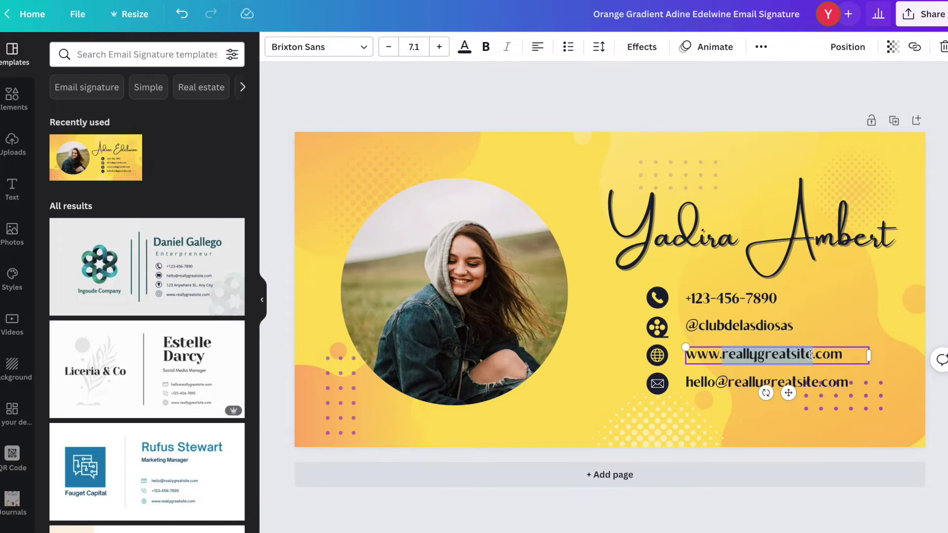
text(clubde)
text(lasdiosa)
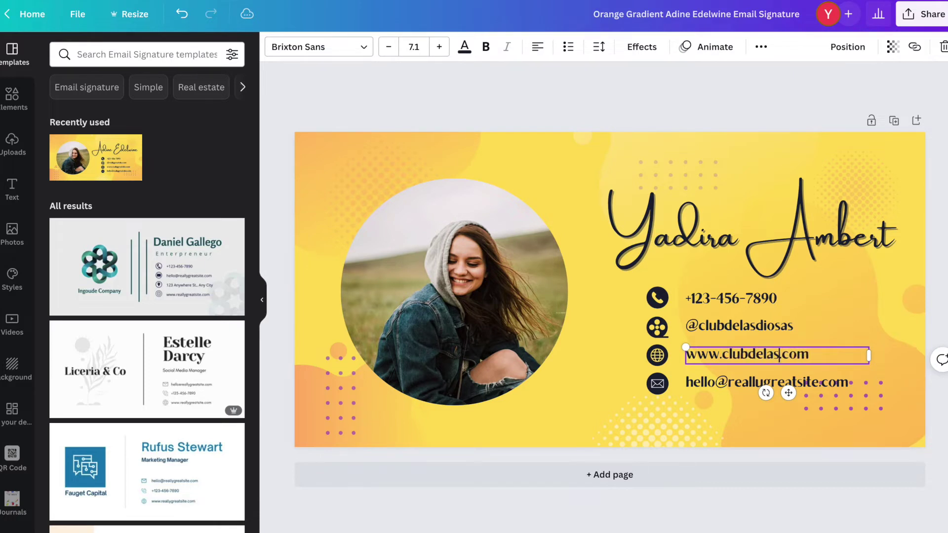
text(s)
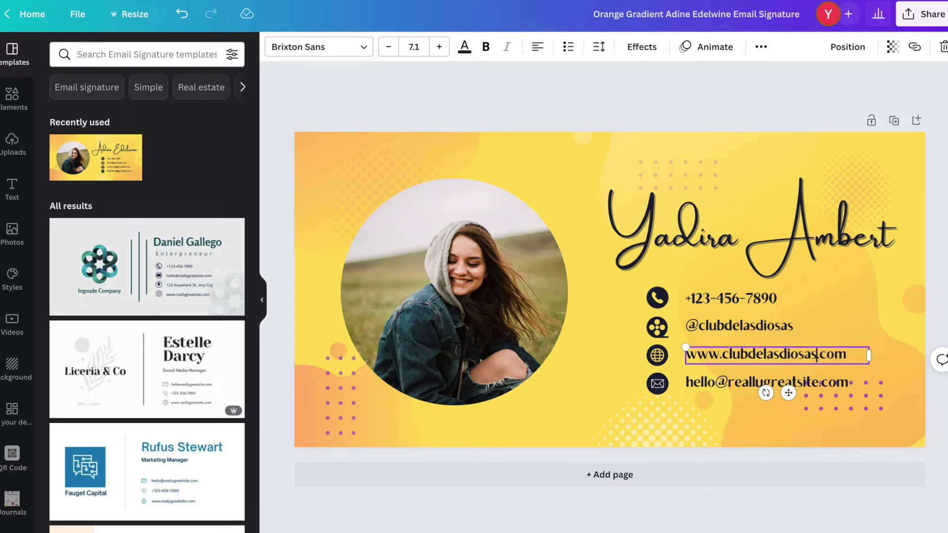
- Change the e-mail line to the club's hotmail address and widen its box to one line
click(712, 386)
click(715, 385)
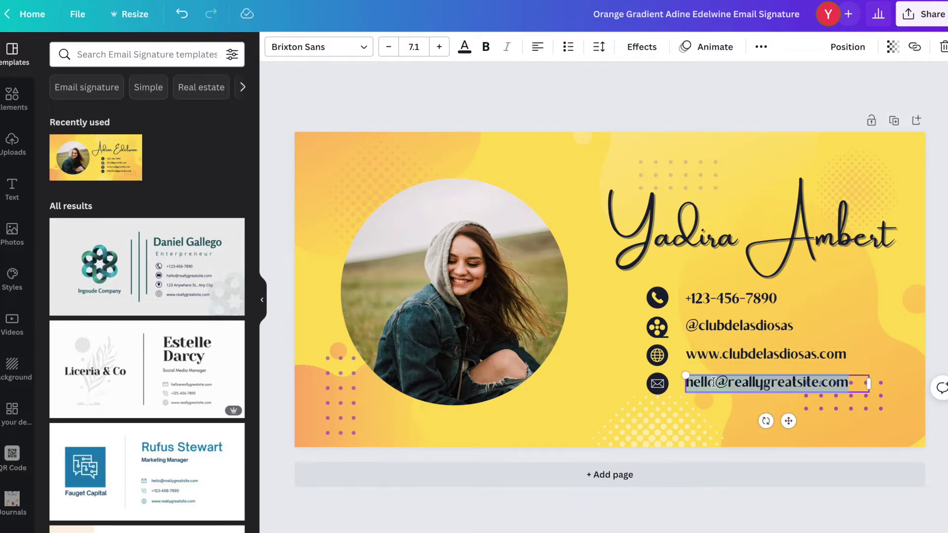
drag(714, 383, 687, 383)
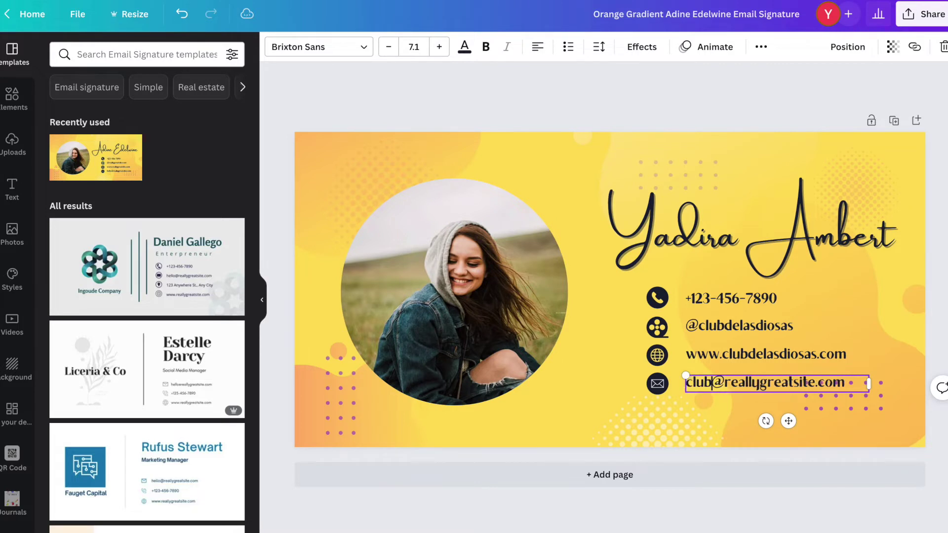
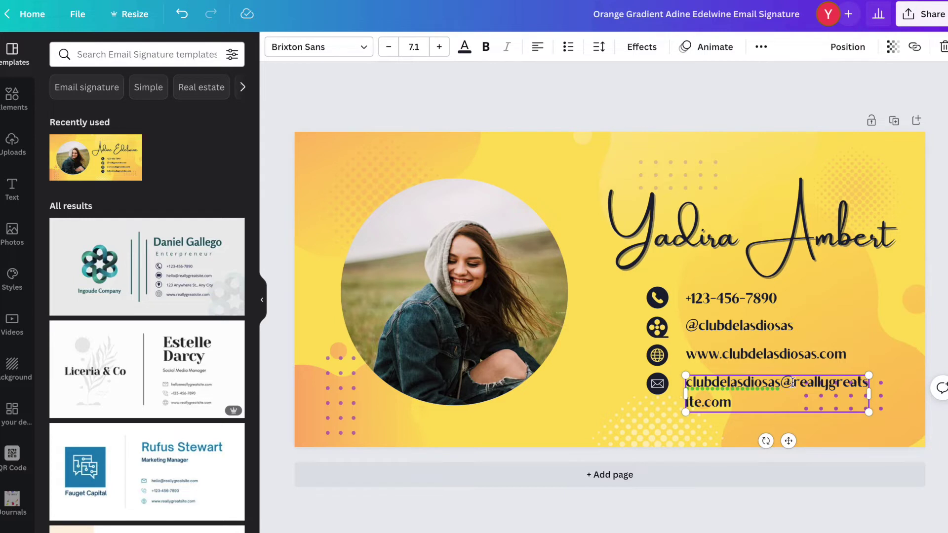
drag(793, 381, 702, 401)
text(hotmail)
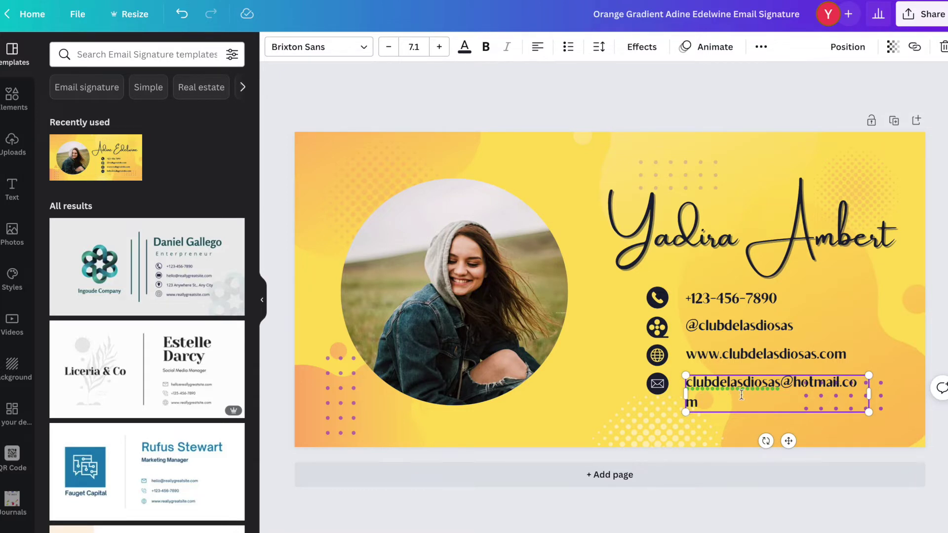
drag(869, 393, 883, 391)
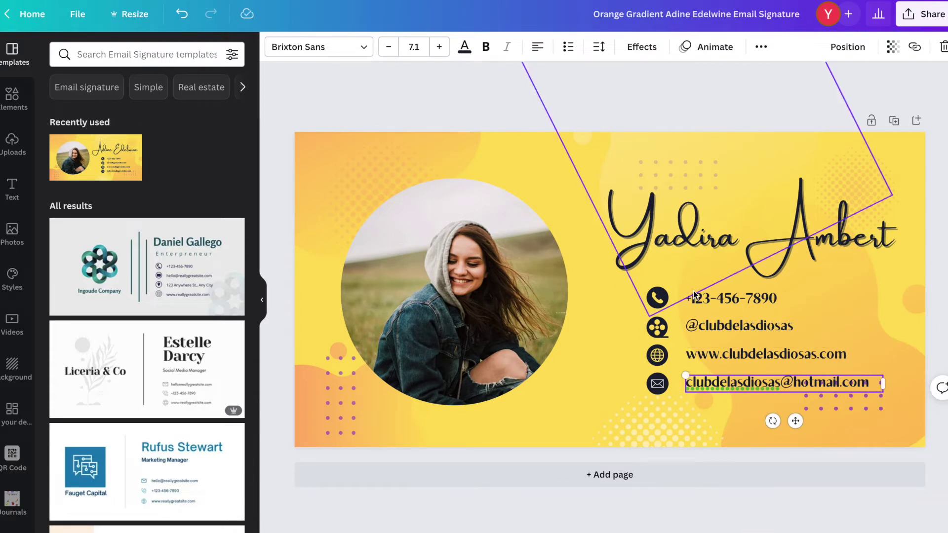
- Delete the phone number text and its phone icon
click(725, 298)
key(Delete)
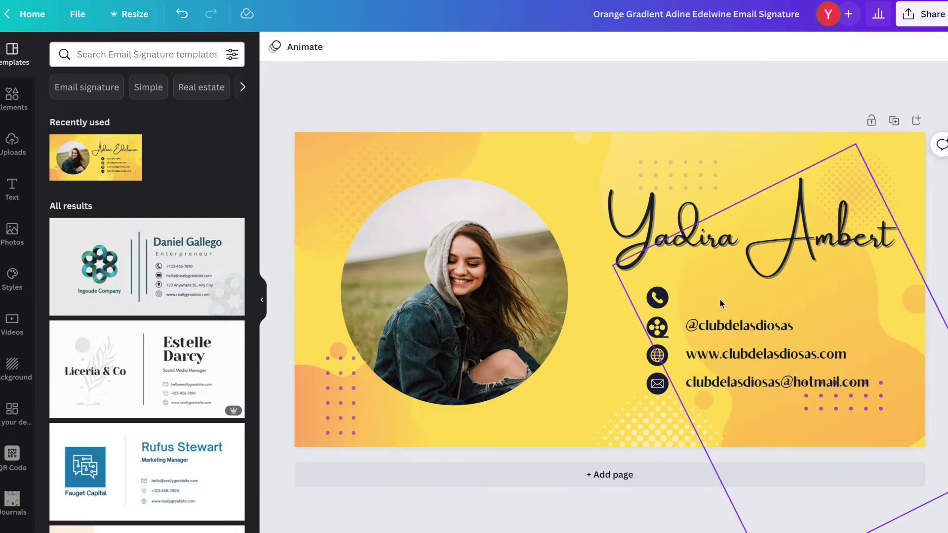
click(660, 298)
key(Delete)
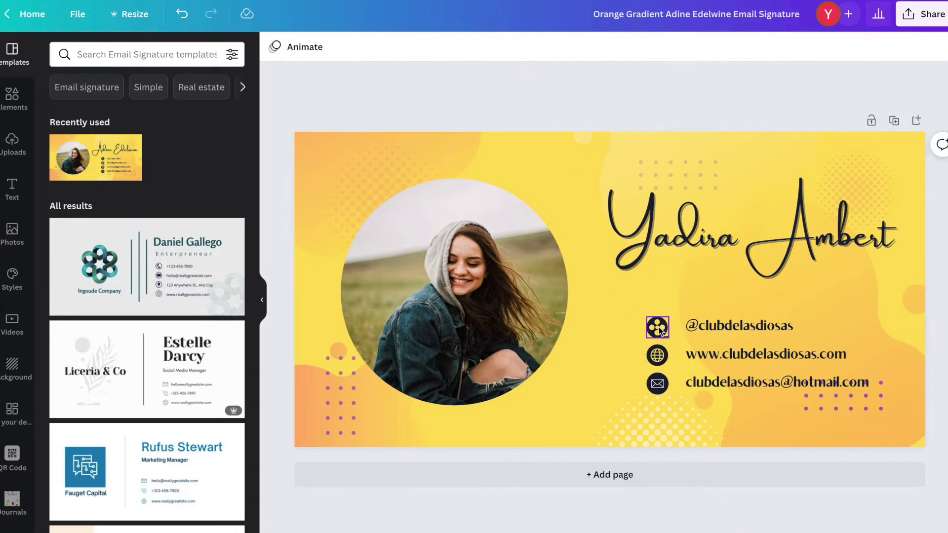
- Move the three remaining contact rows with their icons up to close the gap
click(662, 326)
shift+click(725, 329)
shift+click(657, 355)
shift+click(704, 356)
shift+click(657, 384)
shift+click(704, 383)
drag(704, 383, 709, 357)
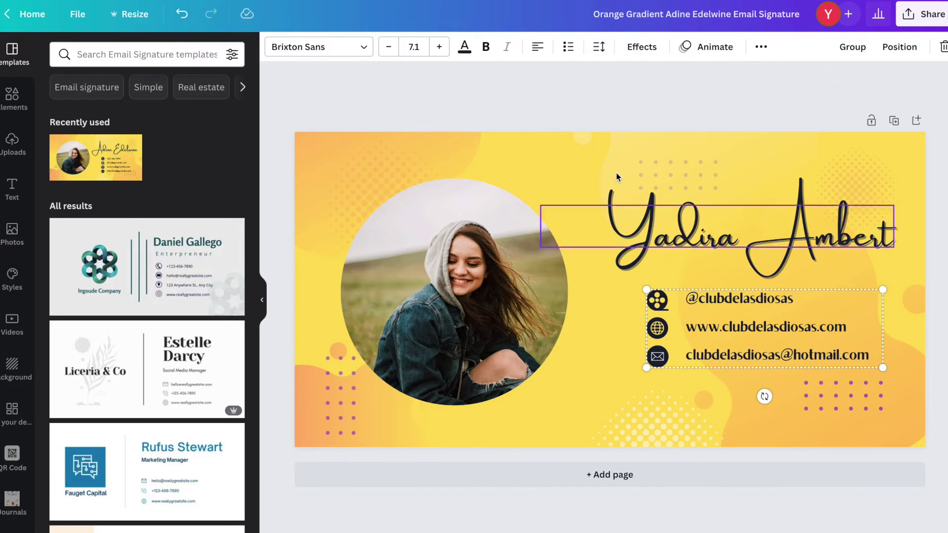
click(616, 344)
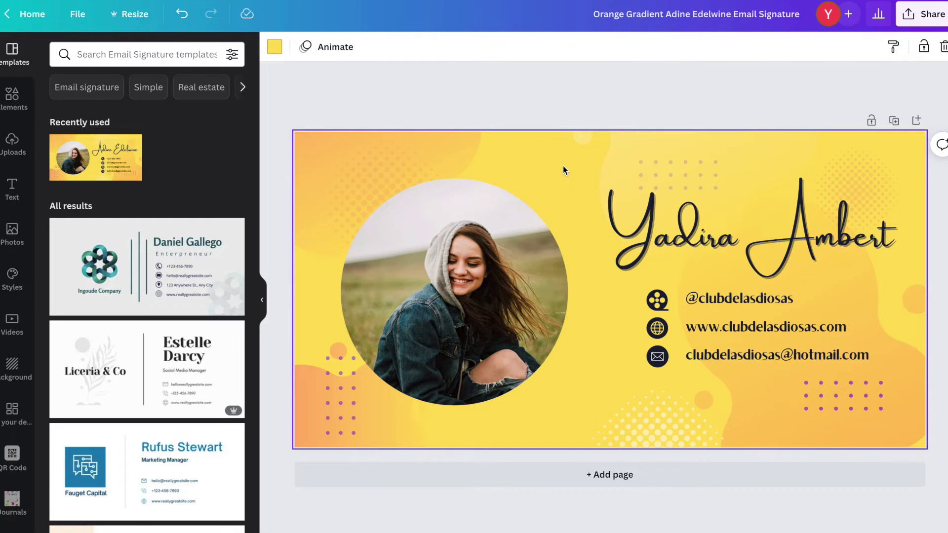
- Try pink, magenta and blue Document Colors for the background, settling on magenta
click(275, 48)
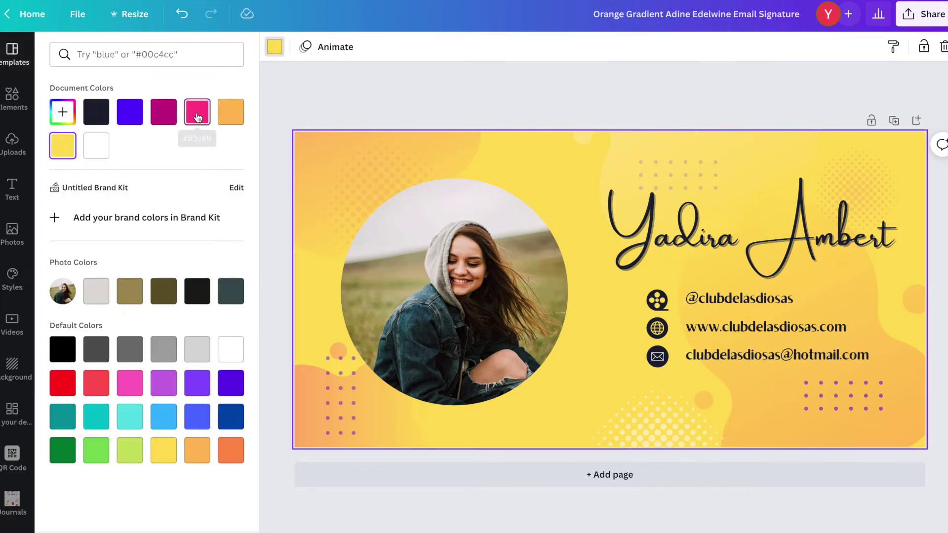
click(198, 115)
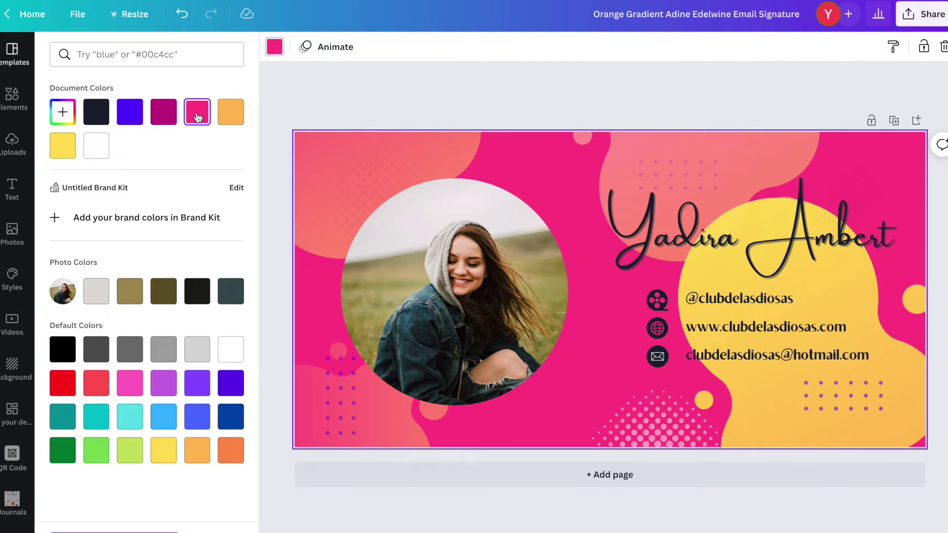
click(162, 117)
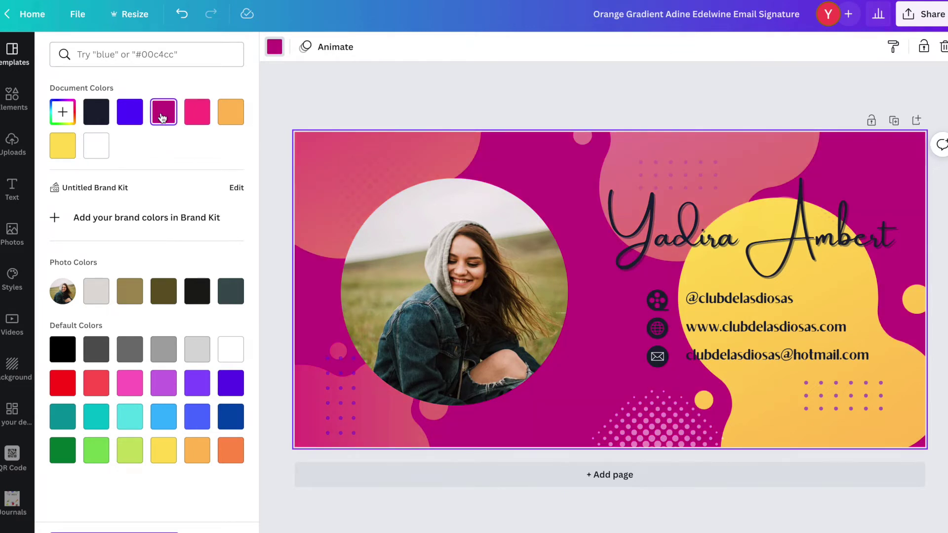
click(132, 118)
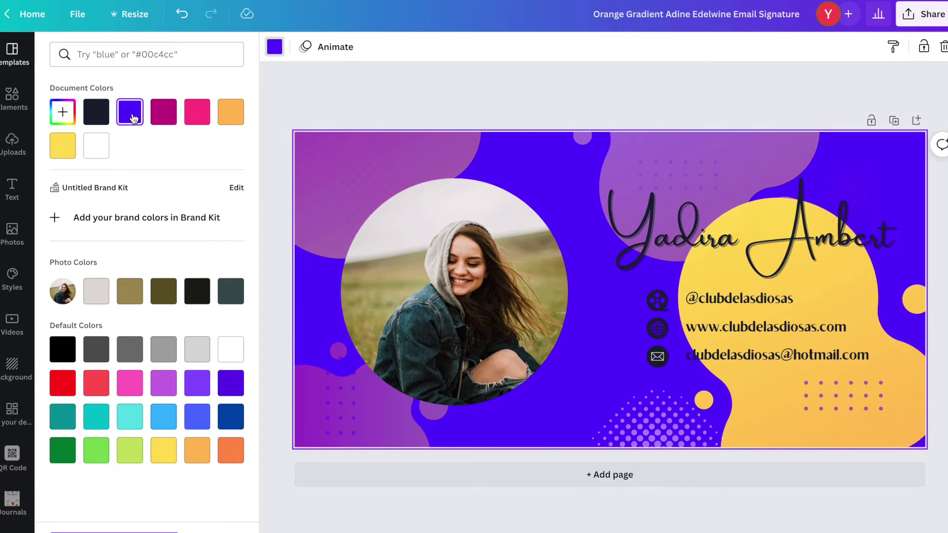
click(164, 116)
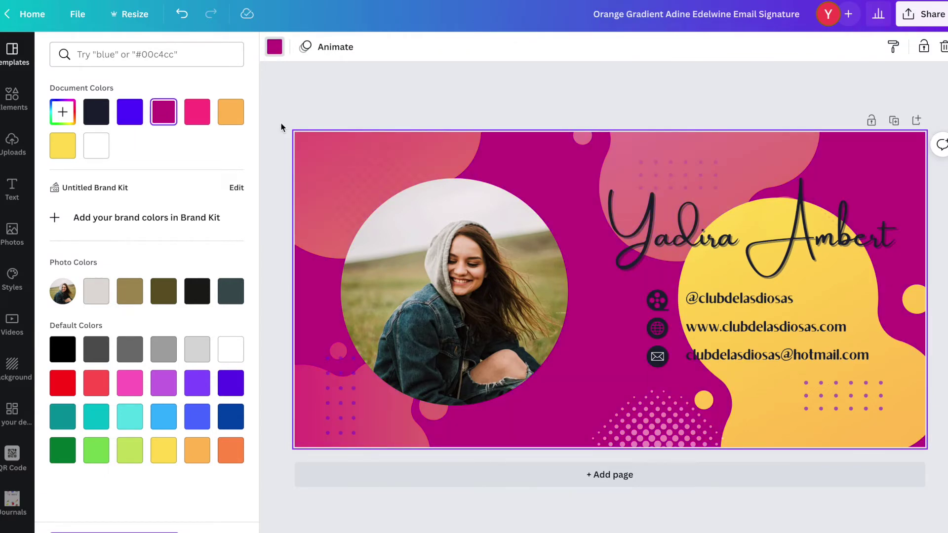
- Drag the uploaded portrait of the woman in glasses into the circular photo frame
click(316, 97)
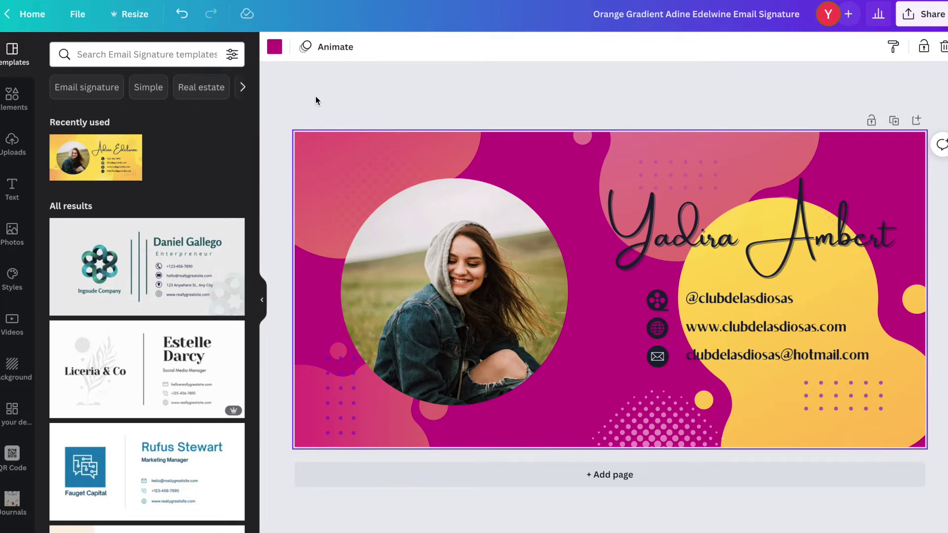
click(12, 144)
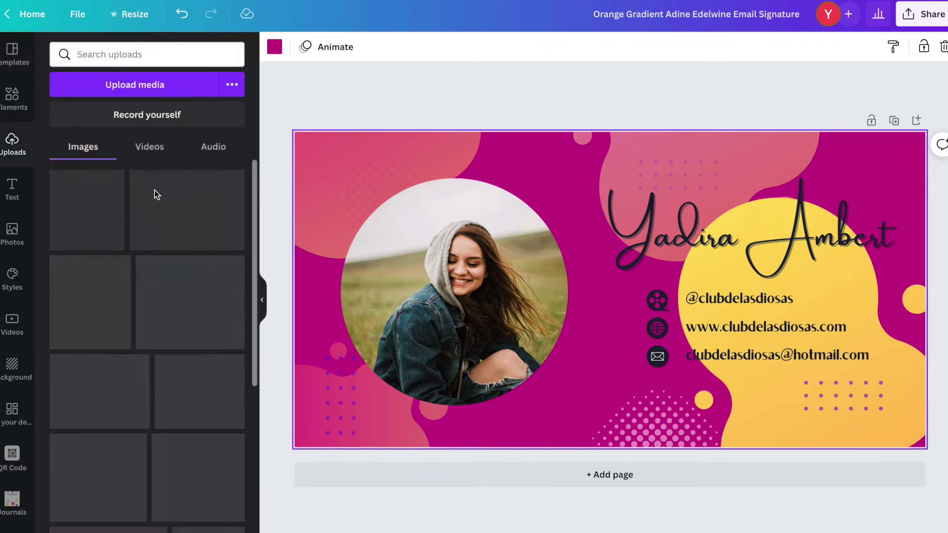
scroll(142, 194, down, 10)
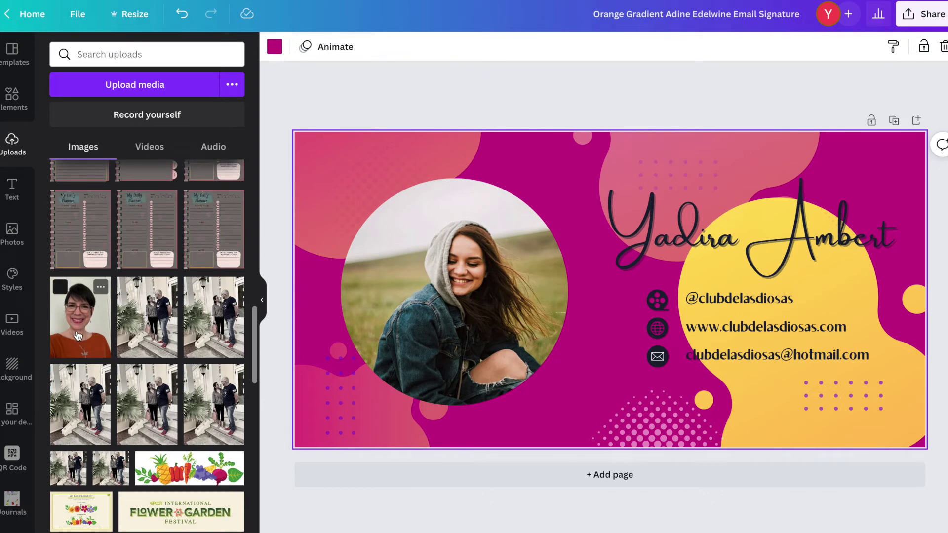
drag(92, 334, 464, 277)
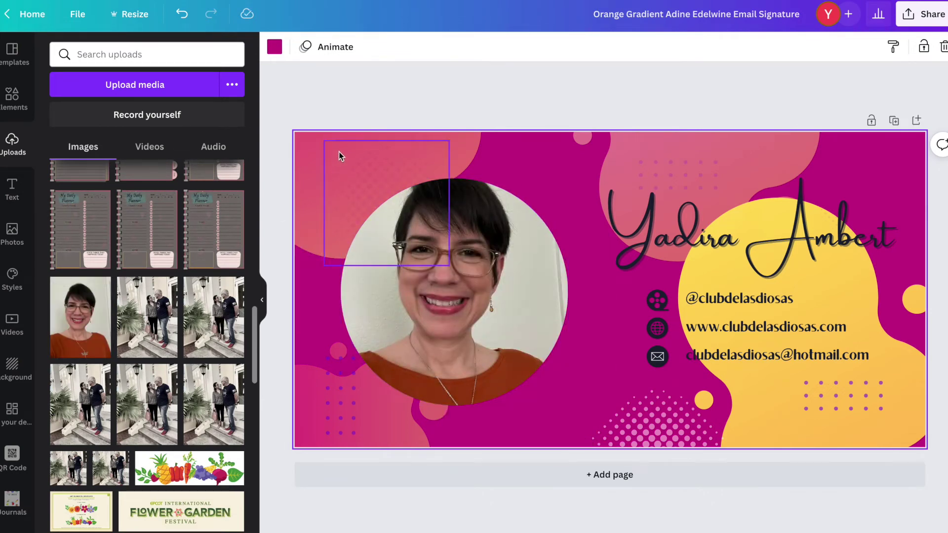
click(13, 96)
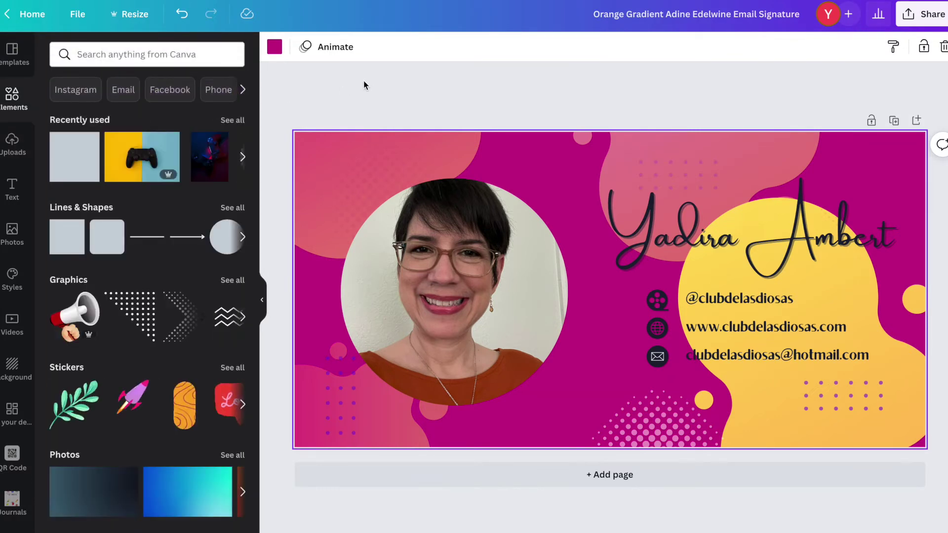
- Select the three contact lines with their icons, accidentally nudging the globe icon right
scroll(143, 311, down, 2)
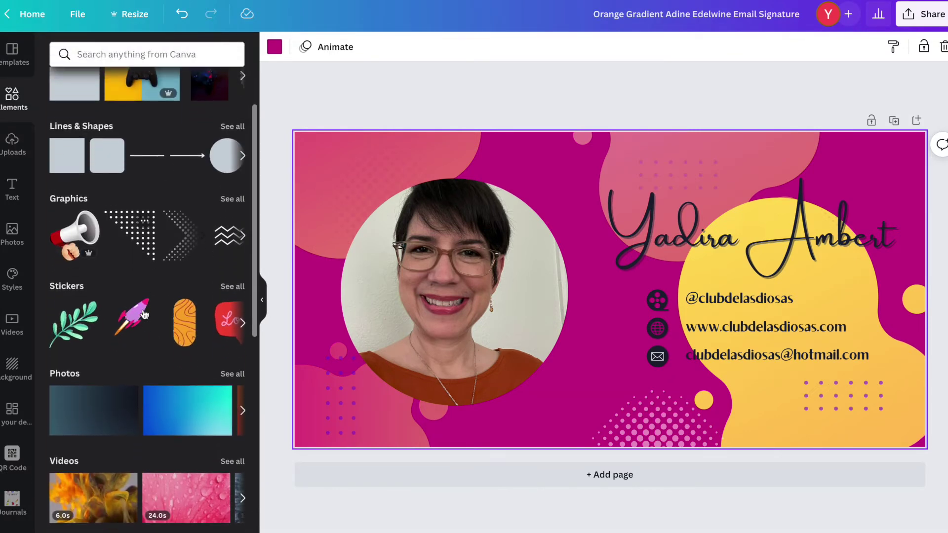
scroll(145, 313, up, 2)
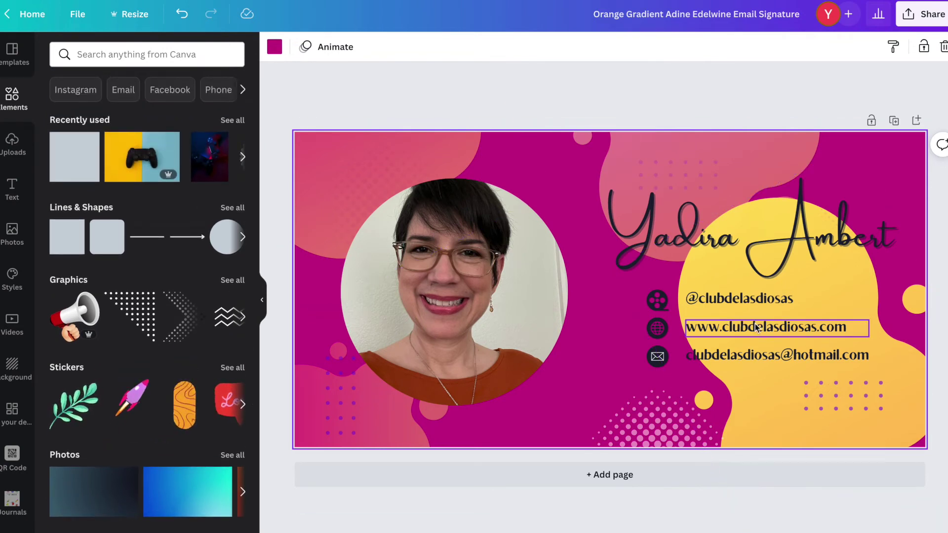
click(737, 299)
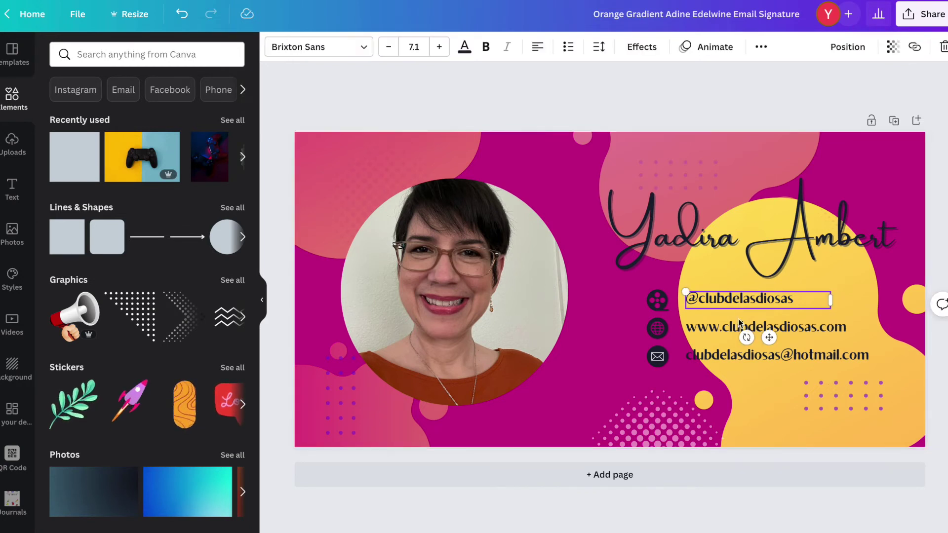
shift+click(731, 328)
shift+click(722, 357)
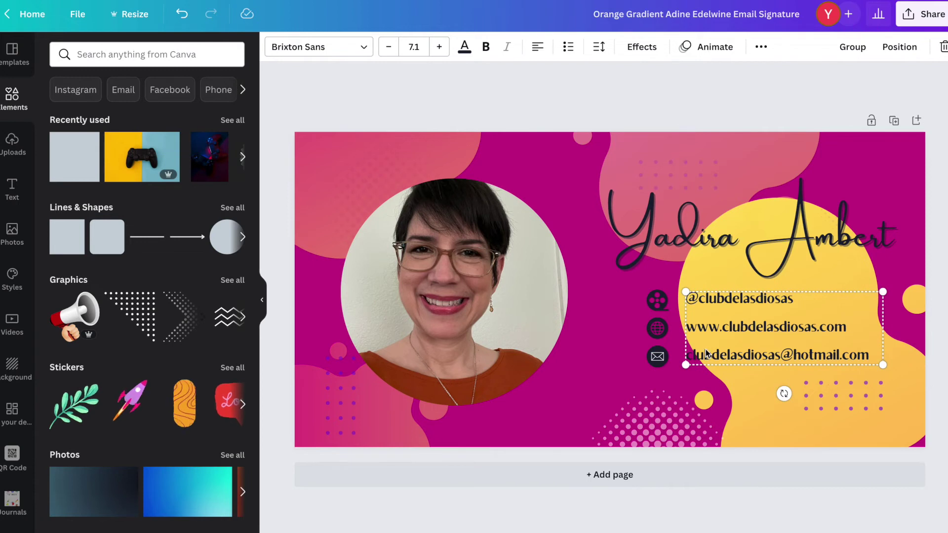
shift+click(658, 300)
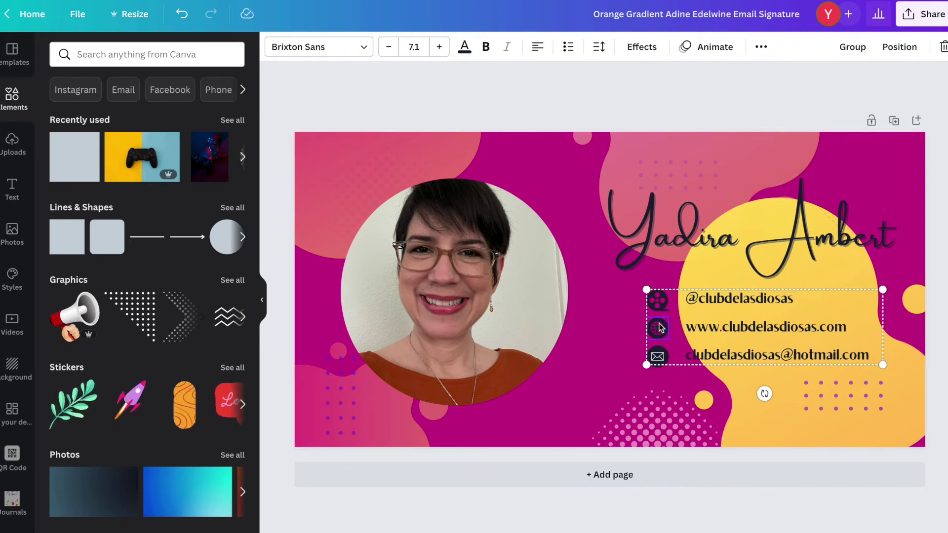
drag(660, 328, 676, 328)
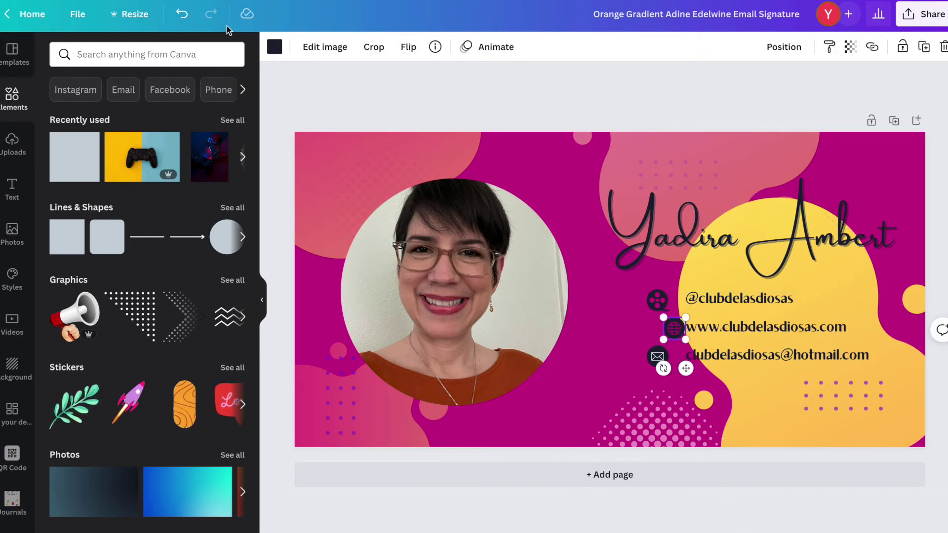
- Undo the globe icon move and select the name heading
click(182, 16)
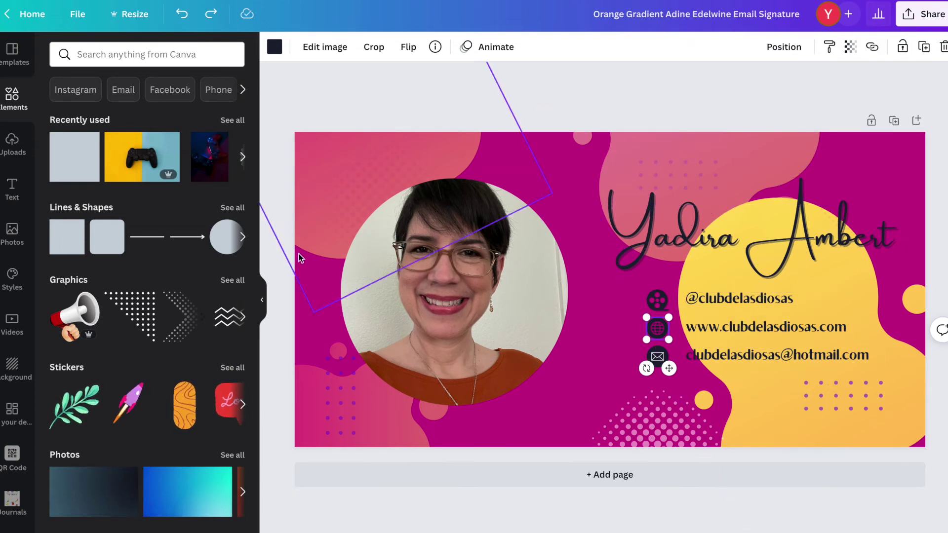
scroll(154, 319, down, 6)
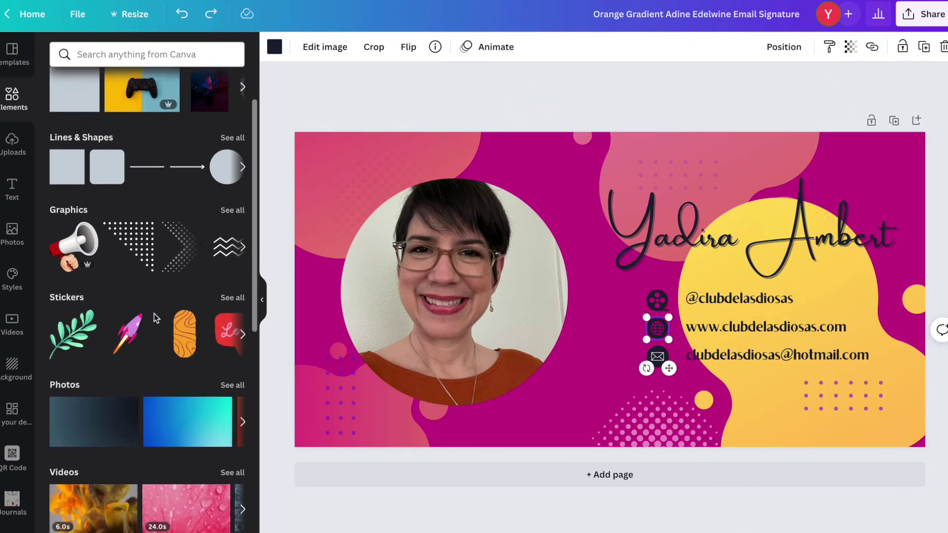
scroll(154, 318, up, 2)
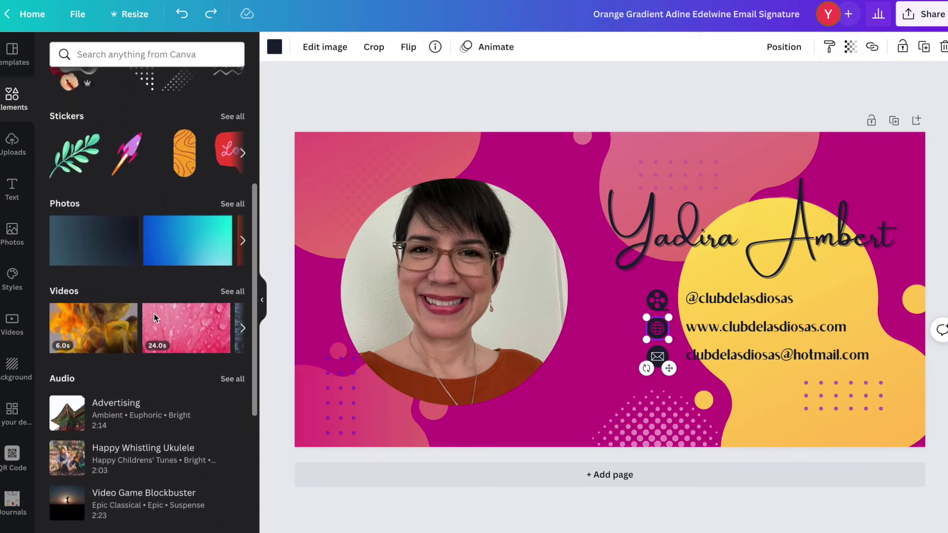
click(662, 238)
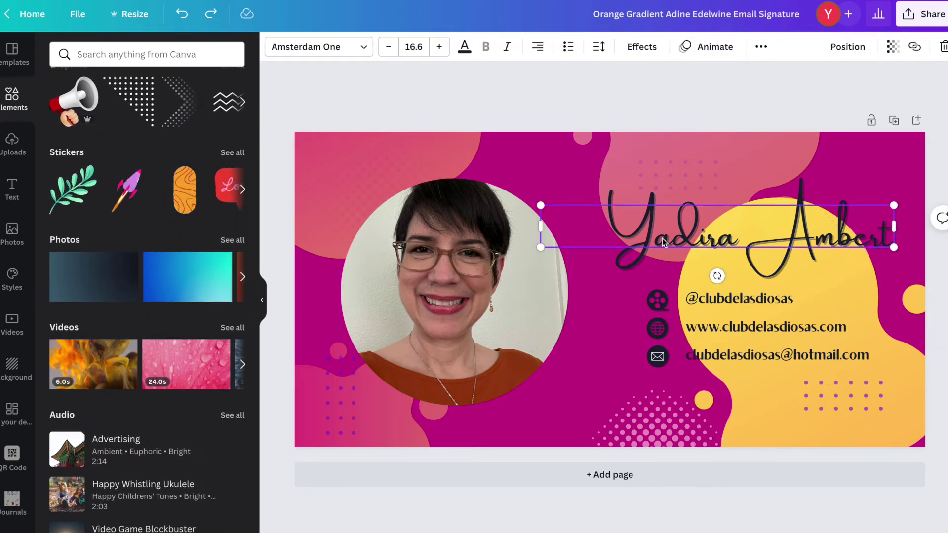
- Apply the Ascend text animation to the name and play the design preview
click(706, 46)
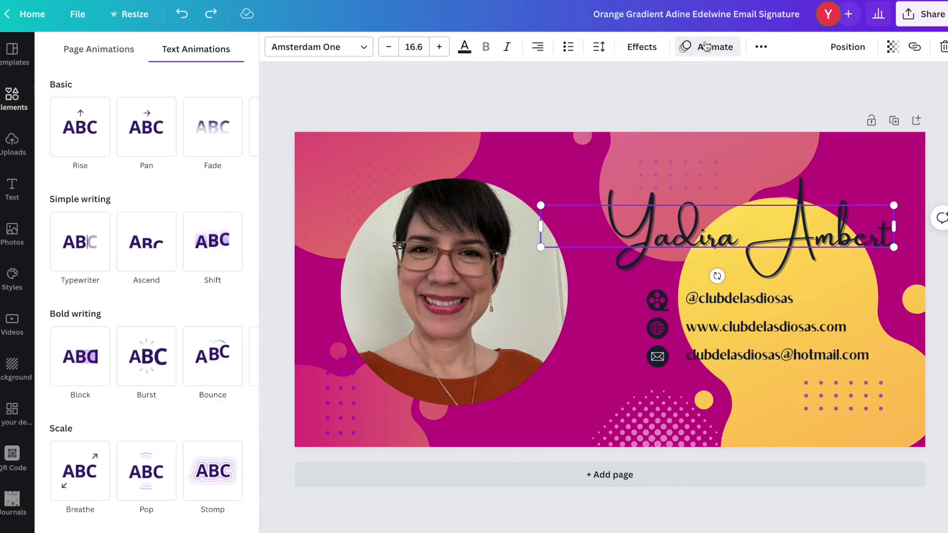
click(155, 247)
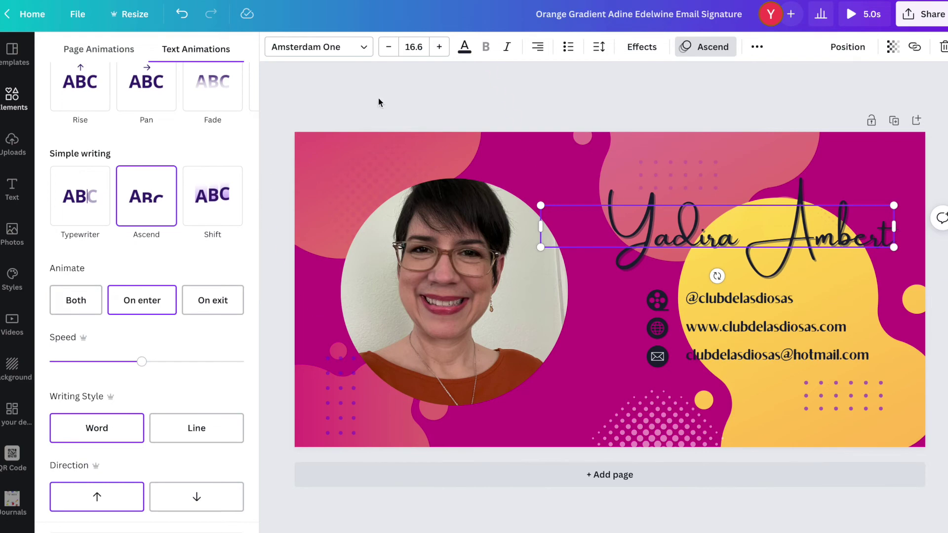
key(Escape)
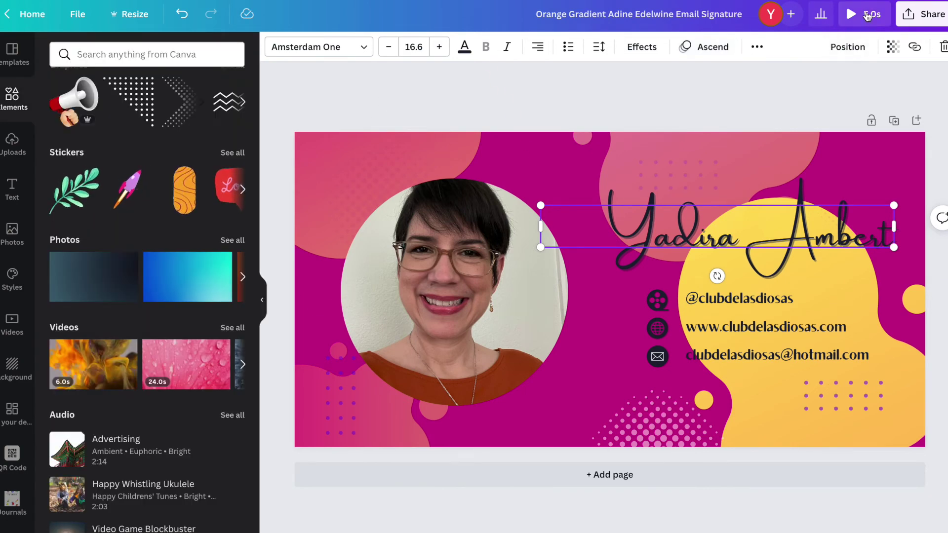
click(868, 14)
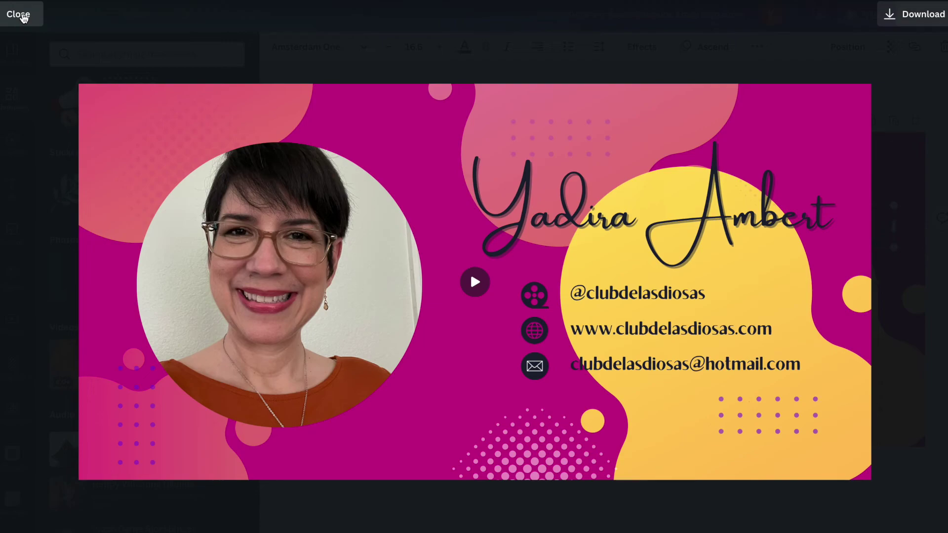
click(22, 14)
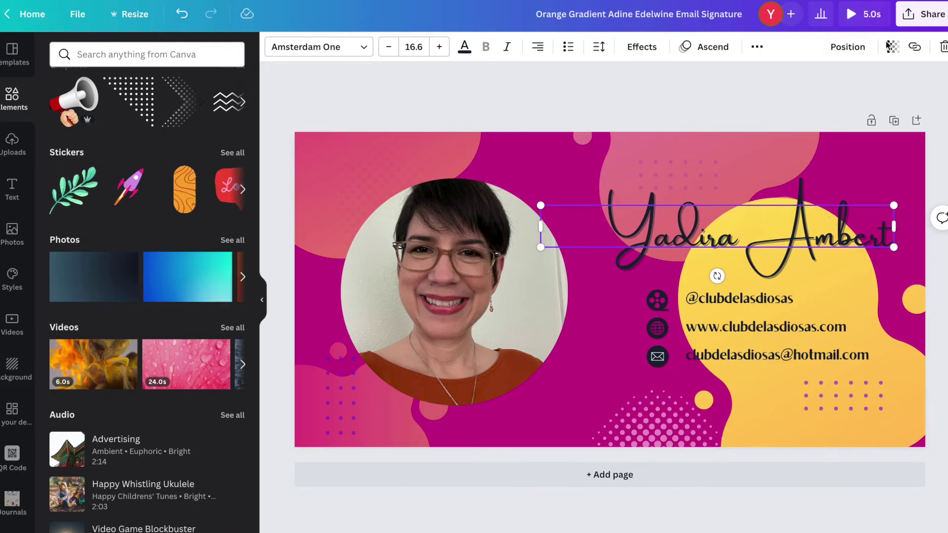
- Review the File type options in Share > Download without changing them
click(927, 19)
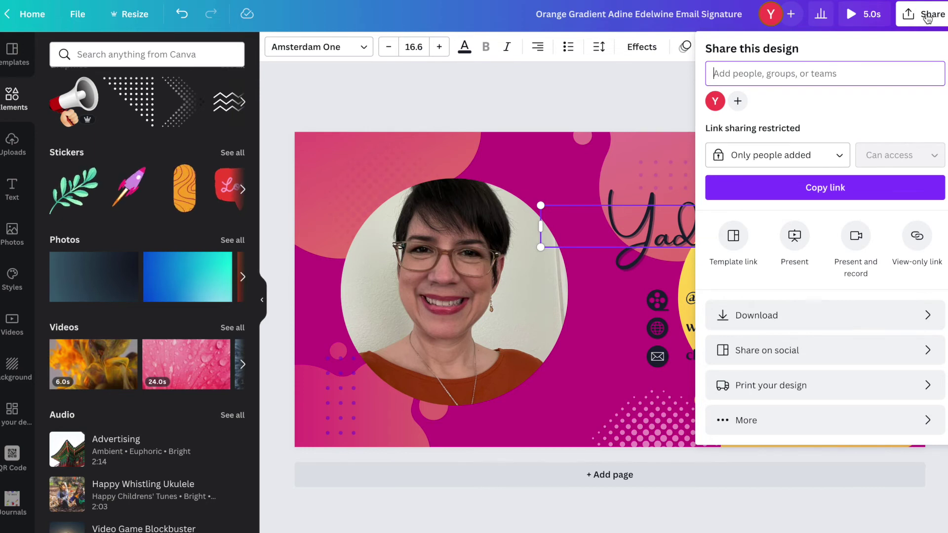
click(926, 319)
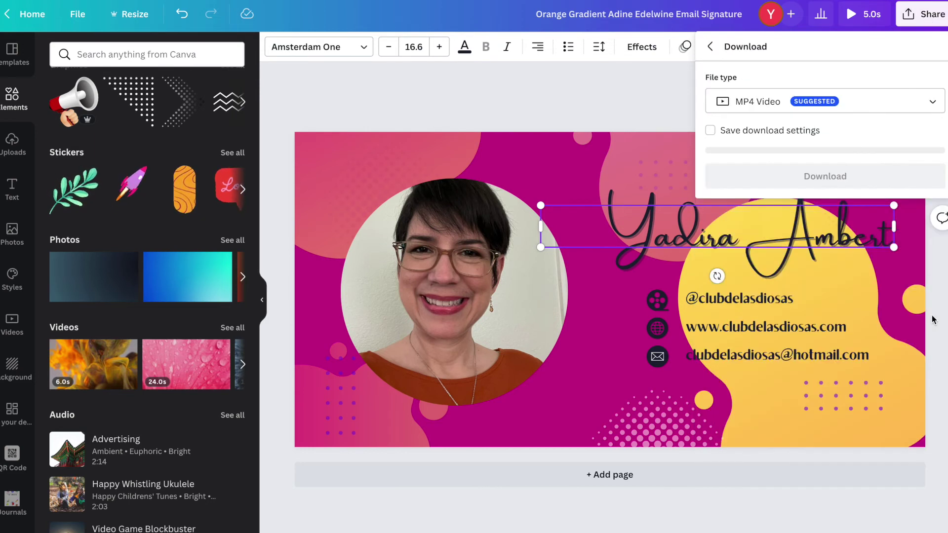
click(933, 104)
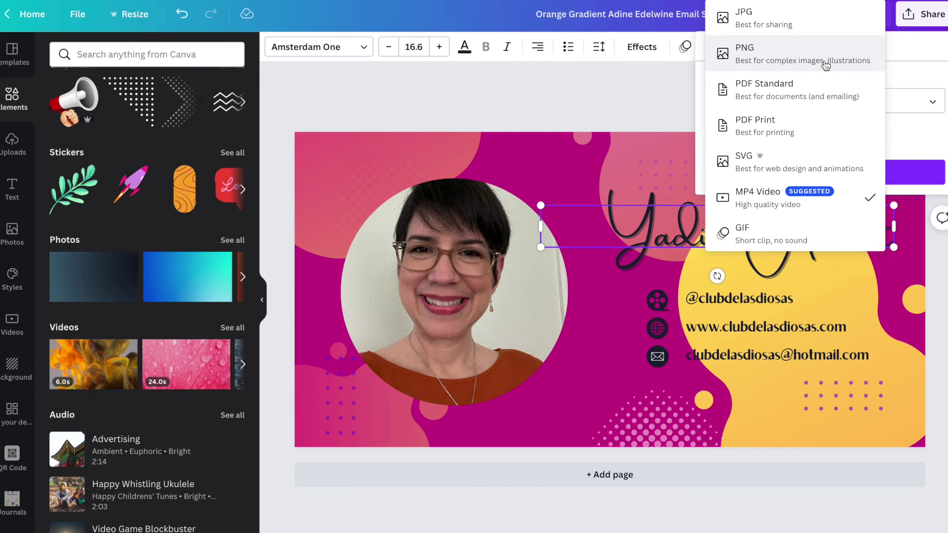
click(803, 204)
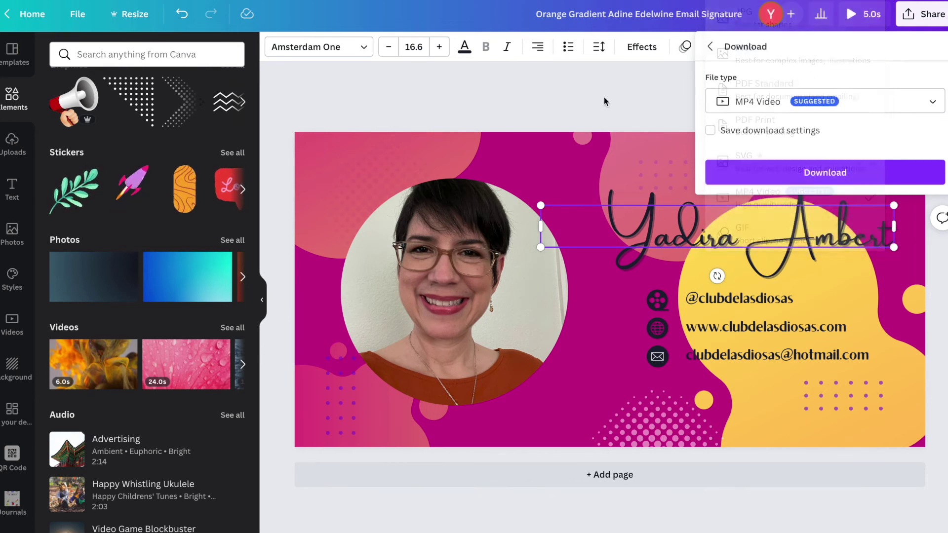
- Close the download settings, reselect the script name and undo its Ascend animation
click(639, 87)
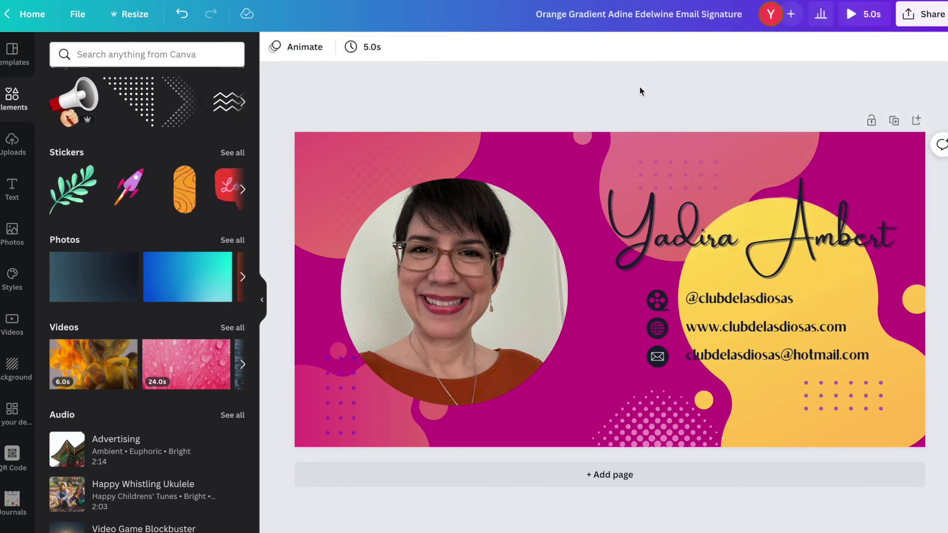
click(675, 211)
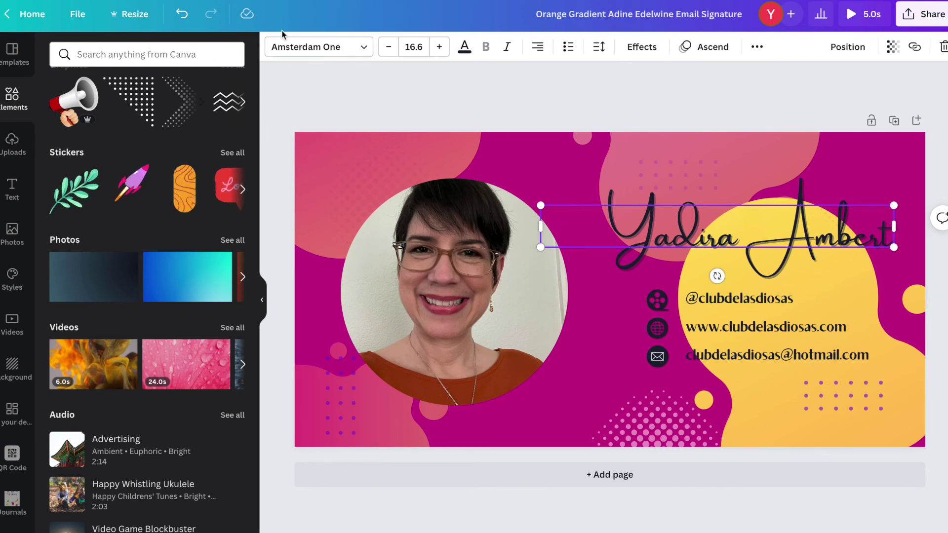
click(182, 16)
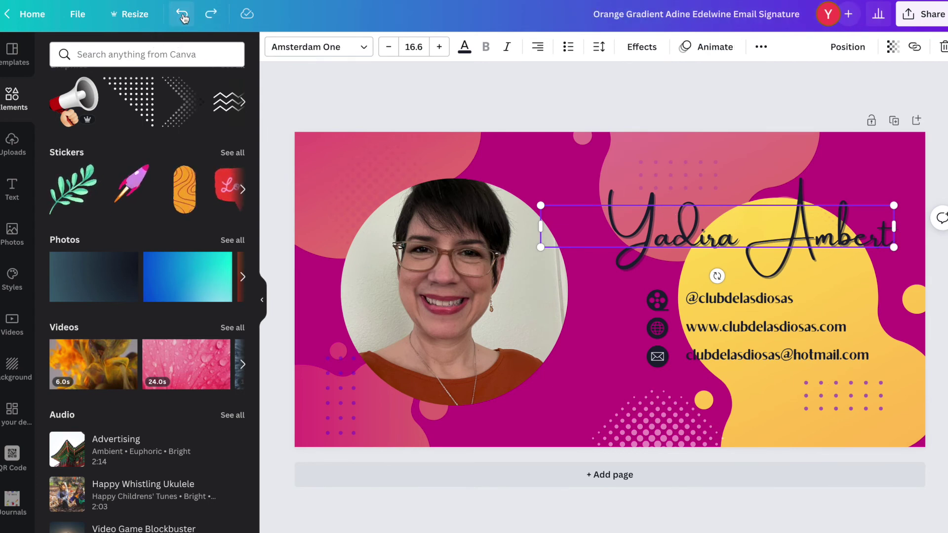
click(920, 18)
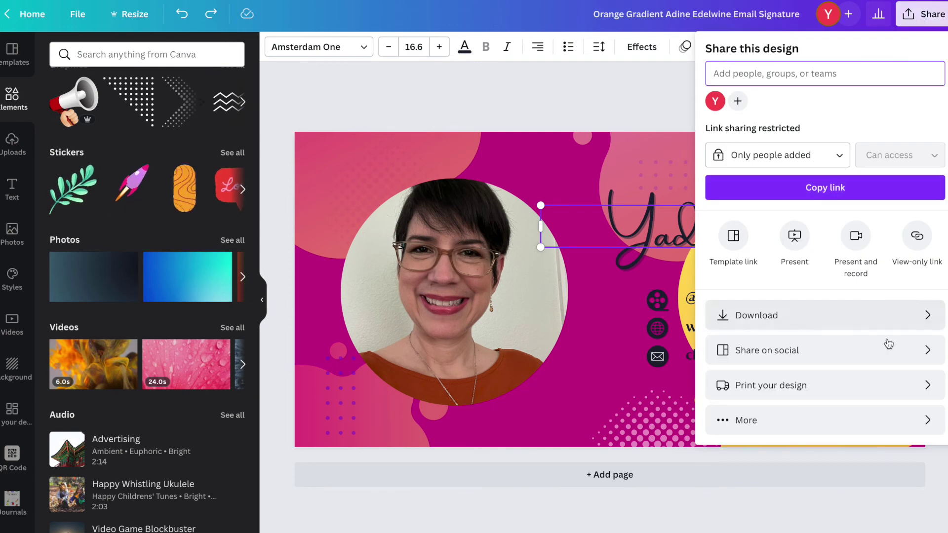
click(900, 320)
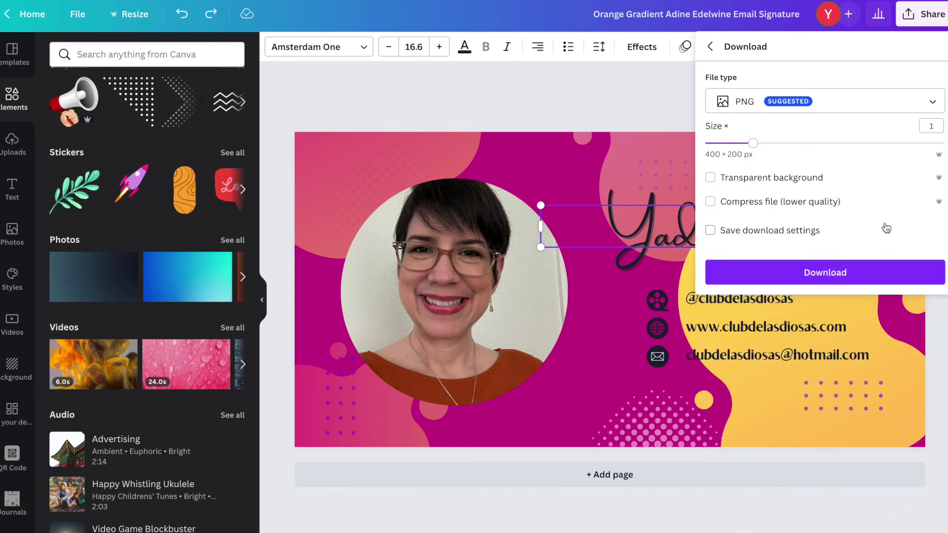
click(932, 102)
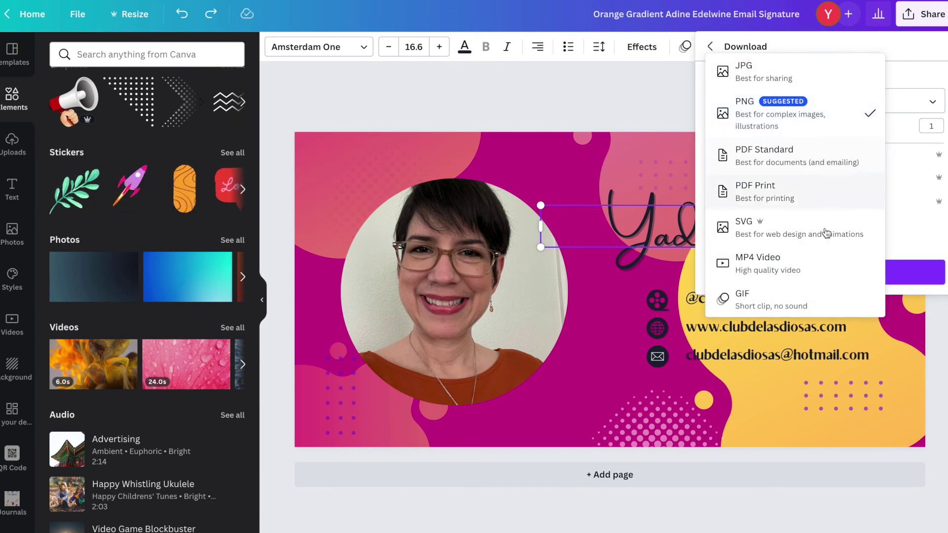
click(593, 96)
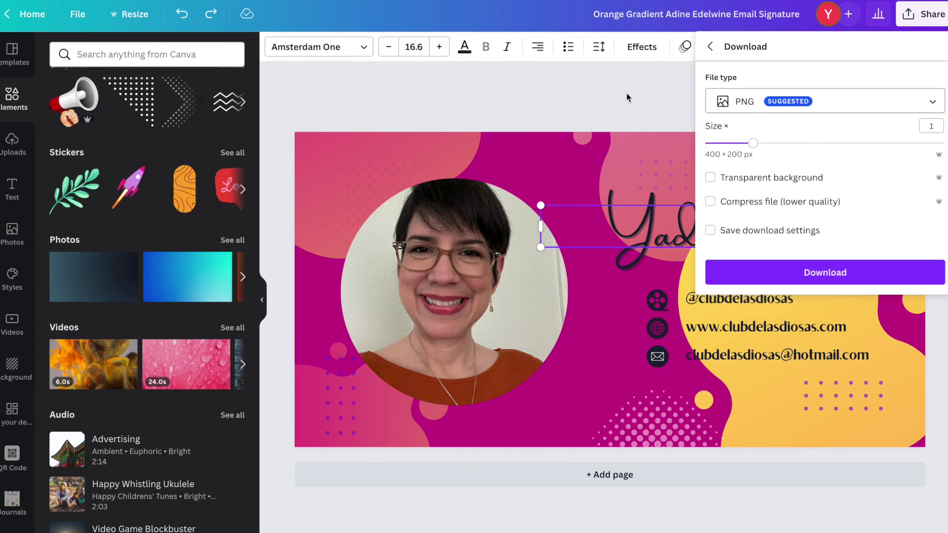
click(612, 96)
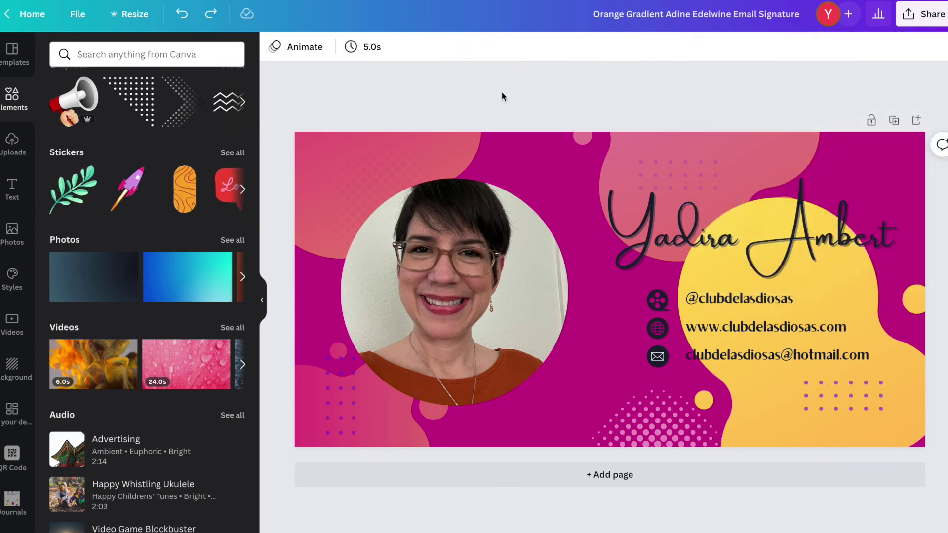